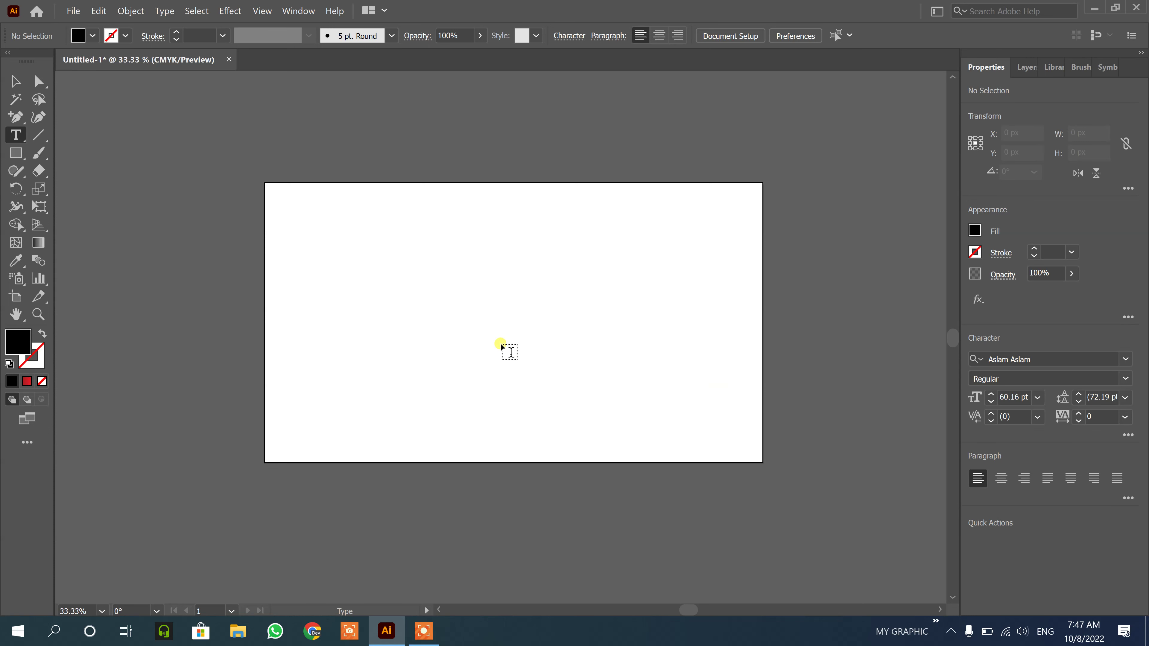
- Type test letters on the artboard, then erase them
left_click(457, 260)
type("dsdsfddfgfg")
key("BackSpace")
key("BackSpace")
key("BackSpace")
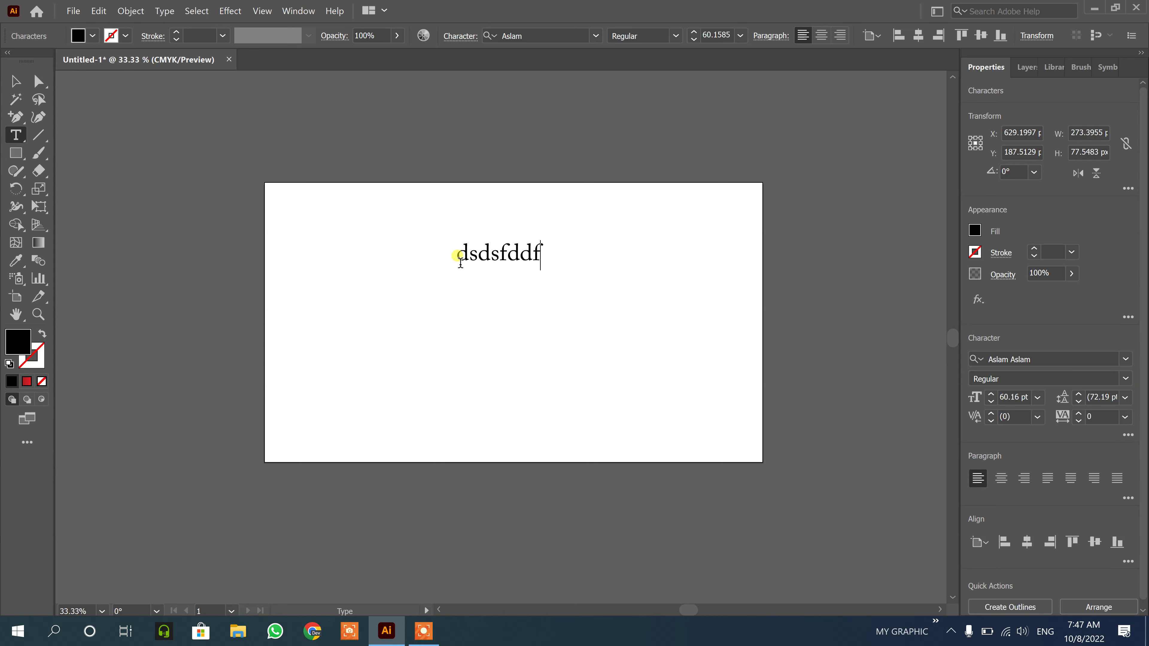
key("BackSpace")
key("BackSpace")
key("BackSpace")
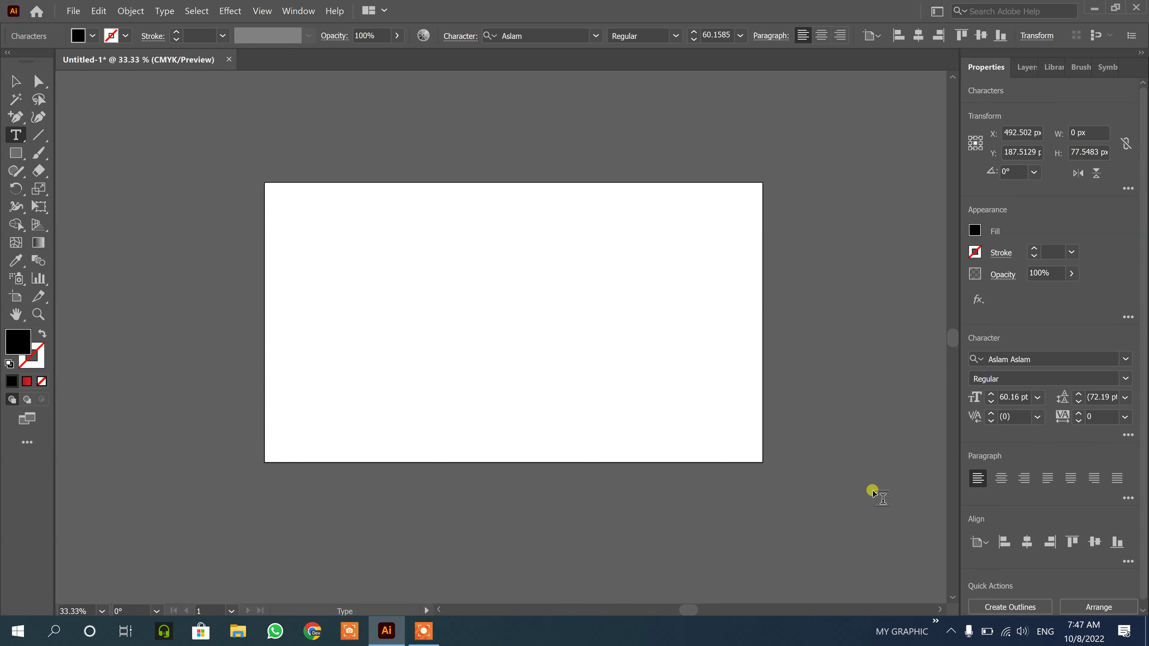
- Switch keyboard input to Urdu (Pakistan), deselect the empty text object, and start a new text line
left_click(1051, 622)
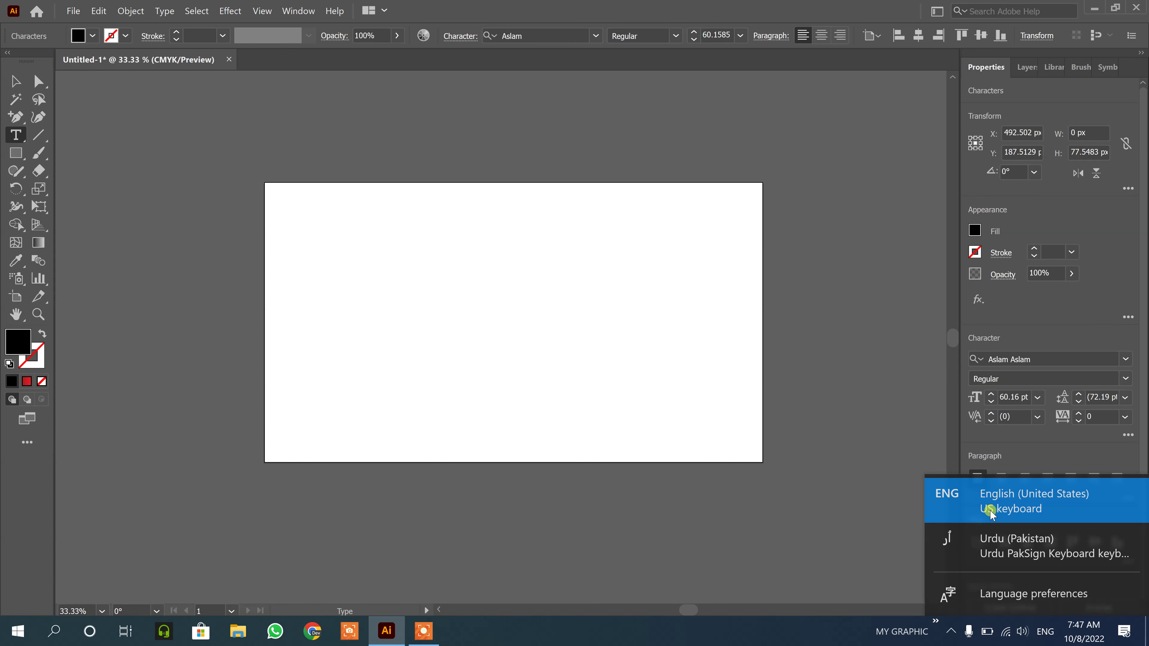
left_click(1011, 545)
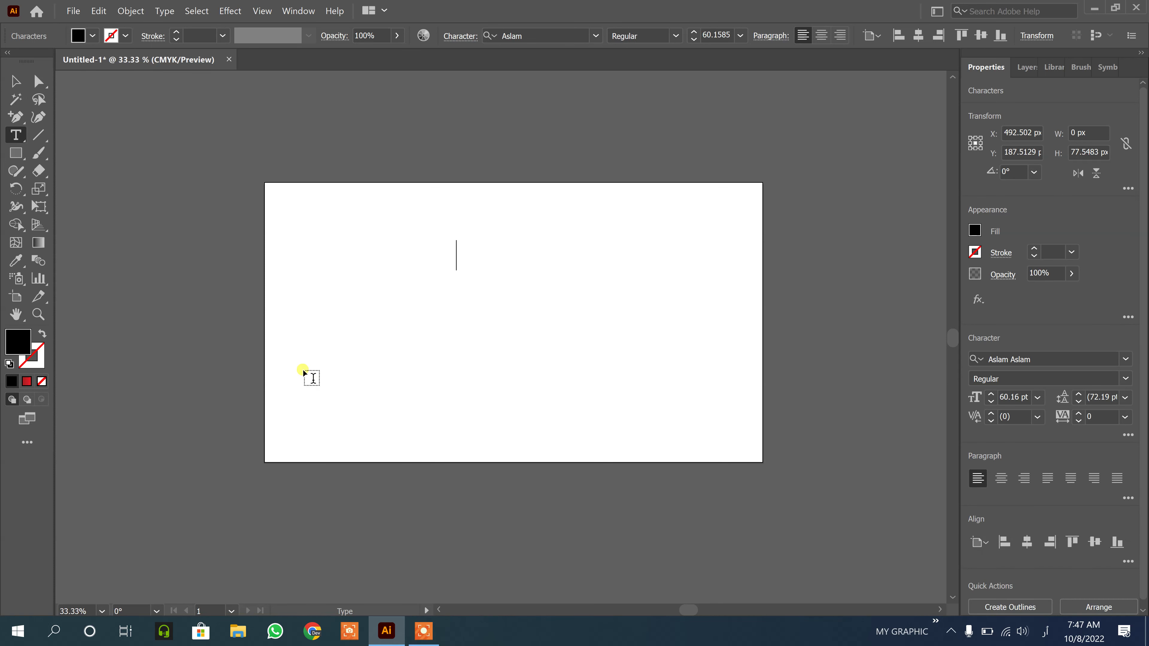
left_click(16, 82)
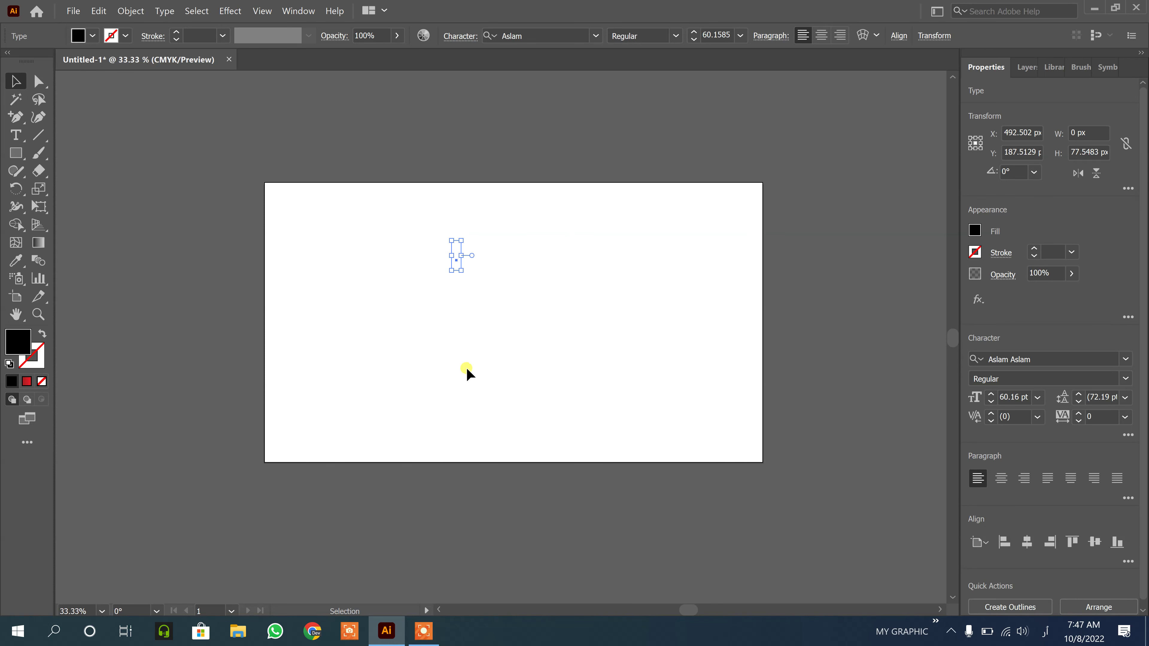
left_click(482, 371)
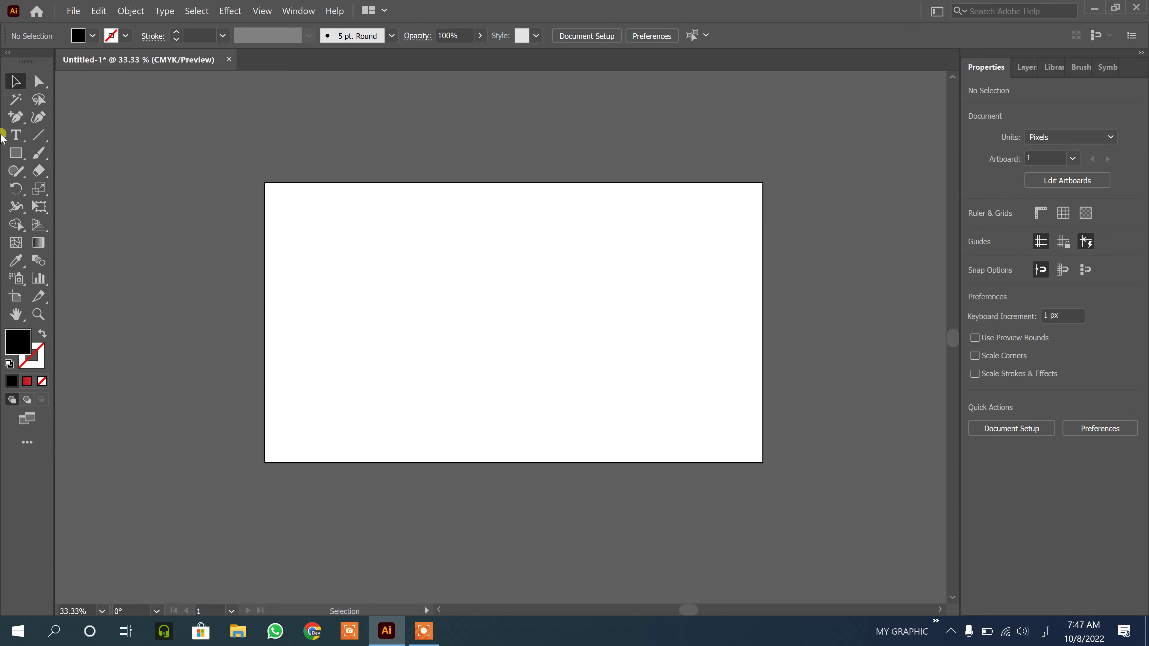
left_click(16, 135)
left_click(446, 256)
- Type the Urdu line 'کاترجسدفبدفدفگفگفدفف' and move it to the artboard's top centre
type("کا")
type("تر")
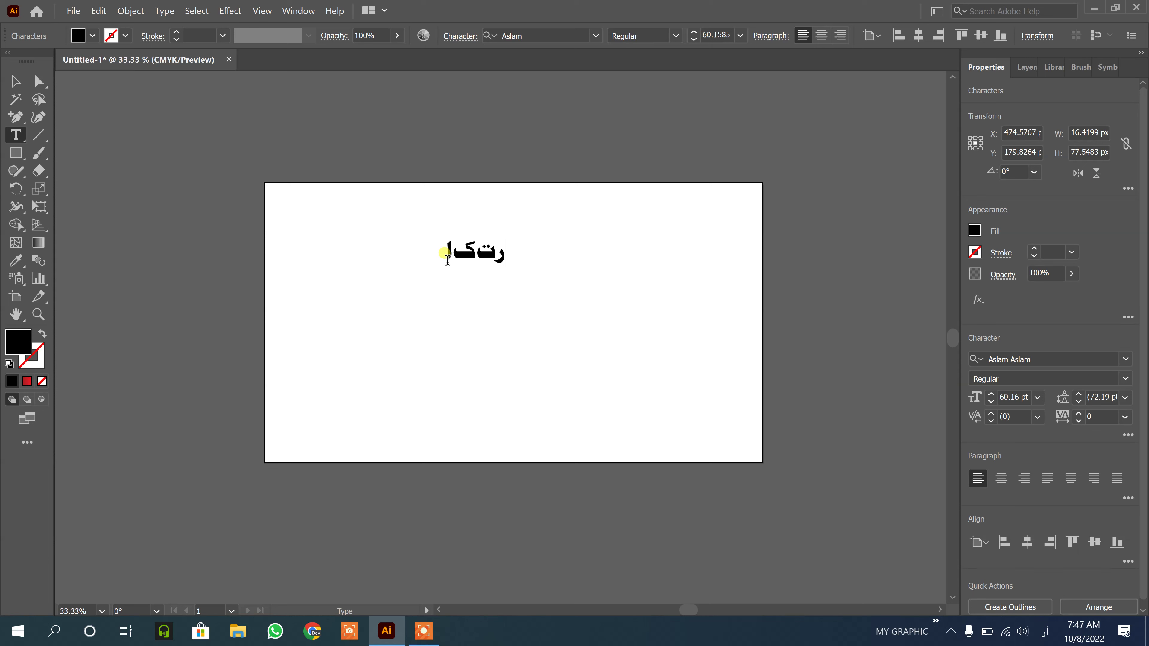
type("جسدفبدفدفگفگفدفف")
left_click(15, 81)
left_click_drag(552, 255, 480, 248)
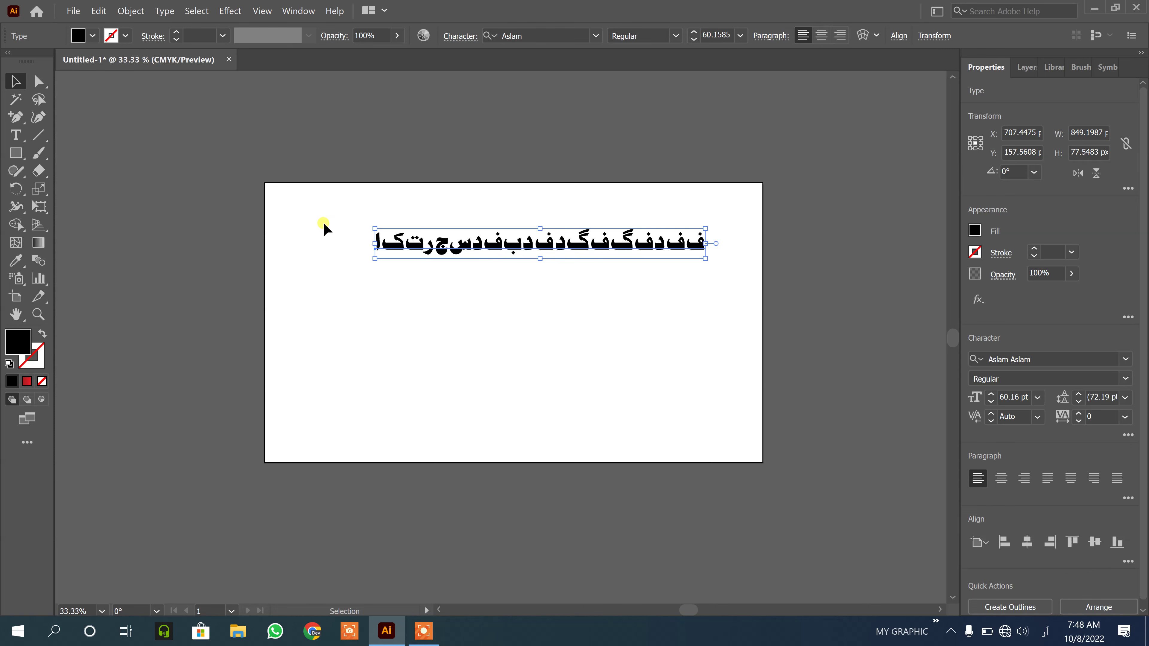
left_click(431, 349)
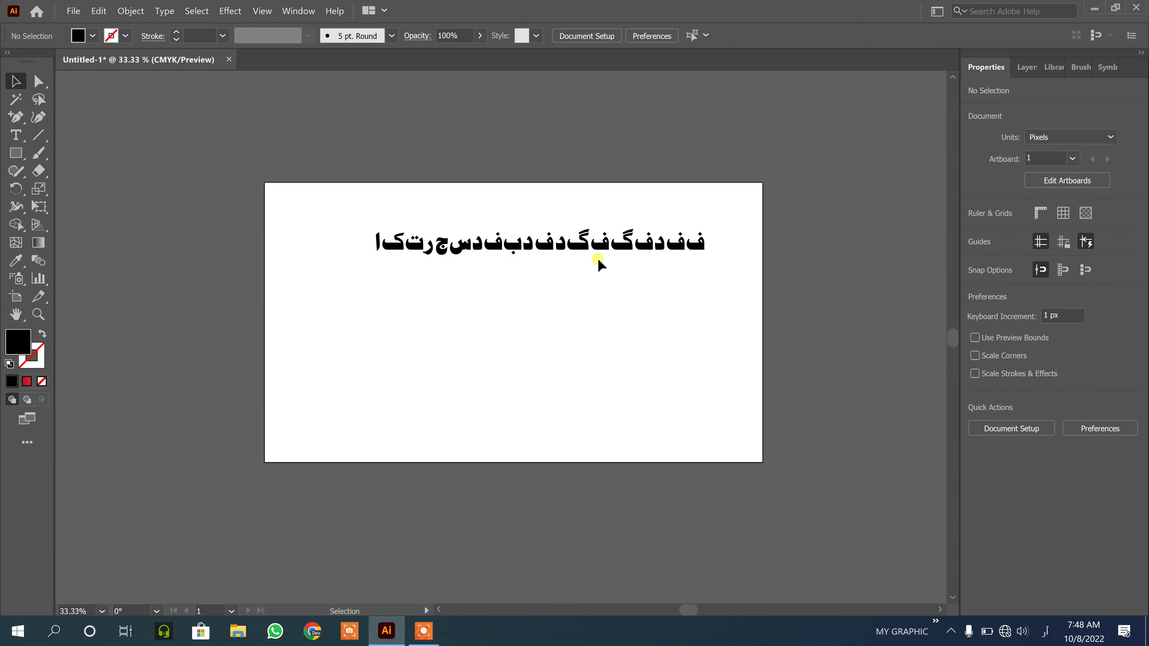
left_click_drag(467, 243, 448, 228)
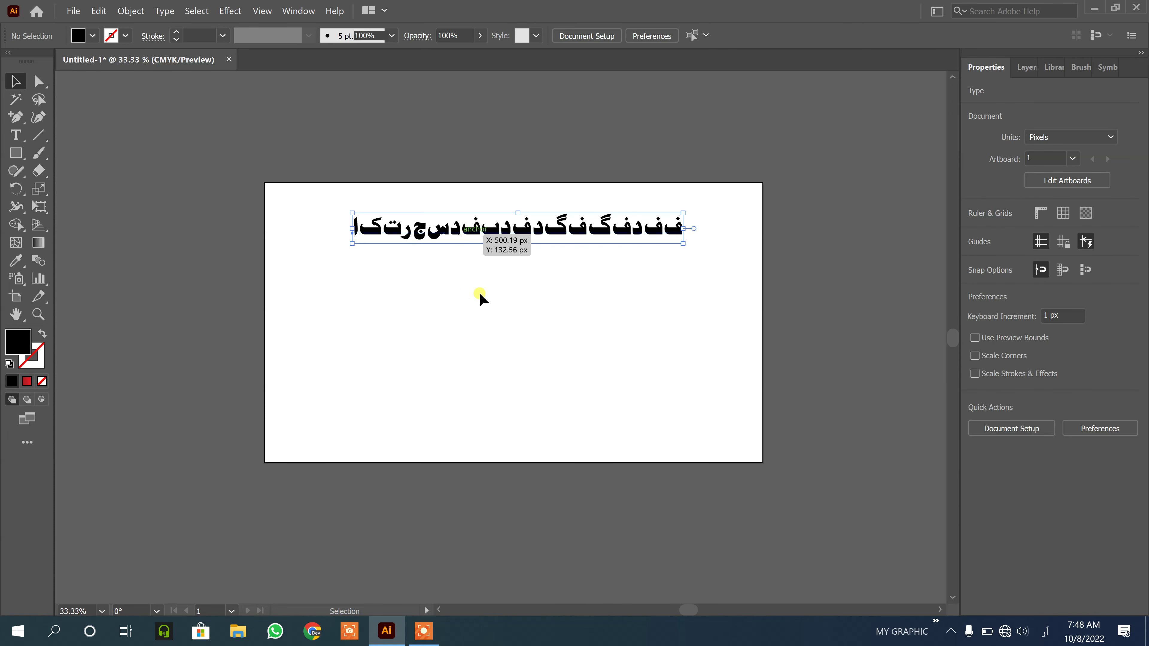
left_click(415, 372)
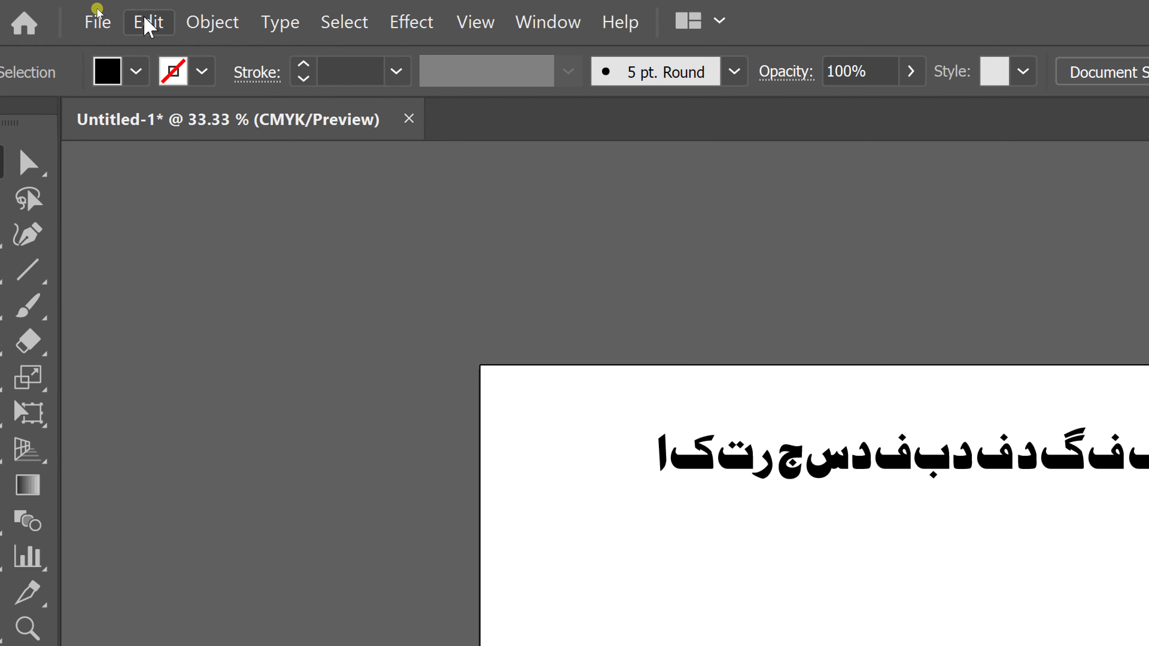
- Turn on Show Indic Options in Edit > Preferences > Type and confirm with OK
left_click(99, 11)
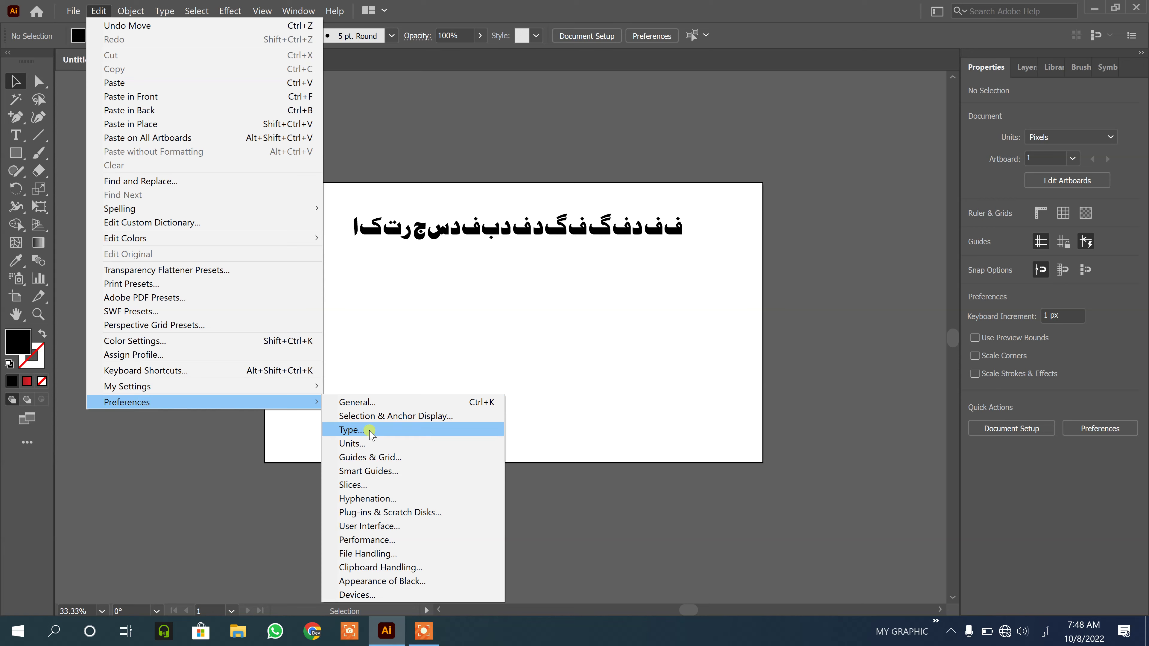
left_click(371, 434)
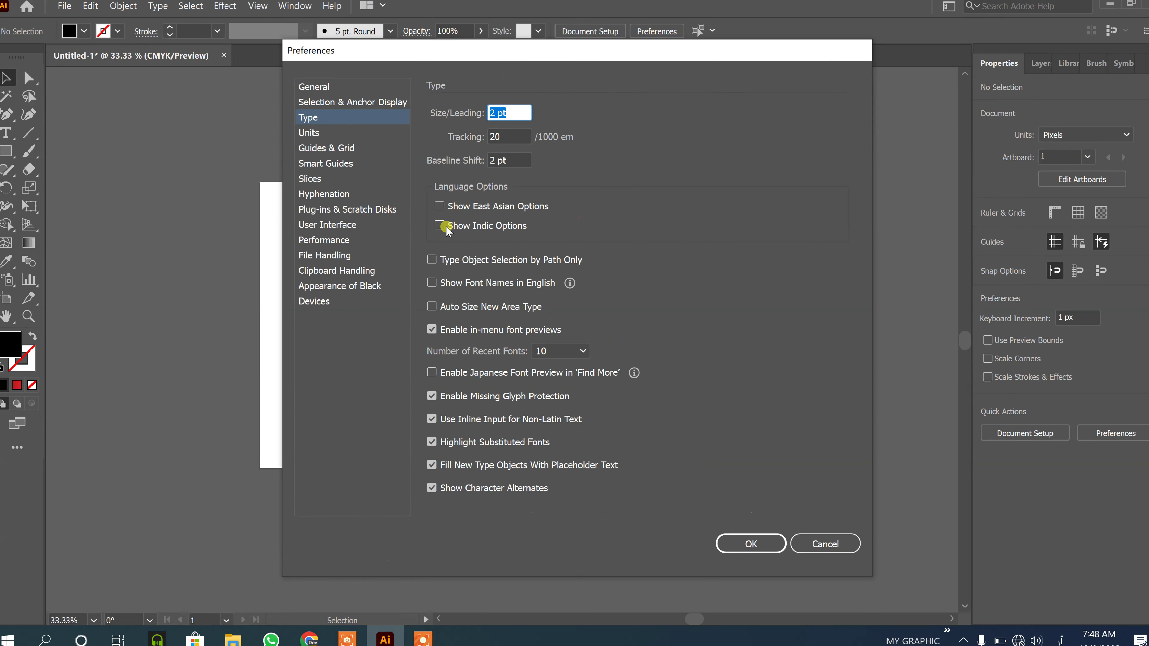
left_click(439, 226)
left_click(750, 543)
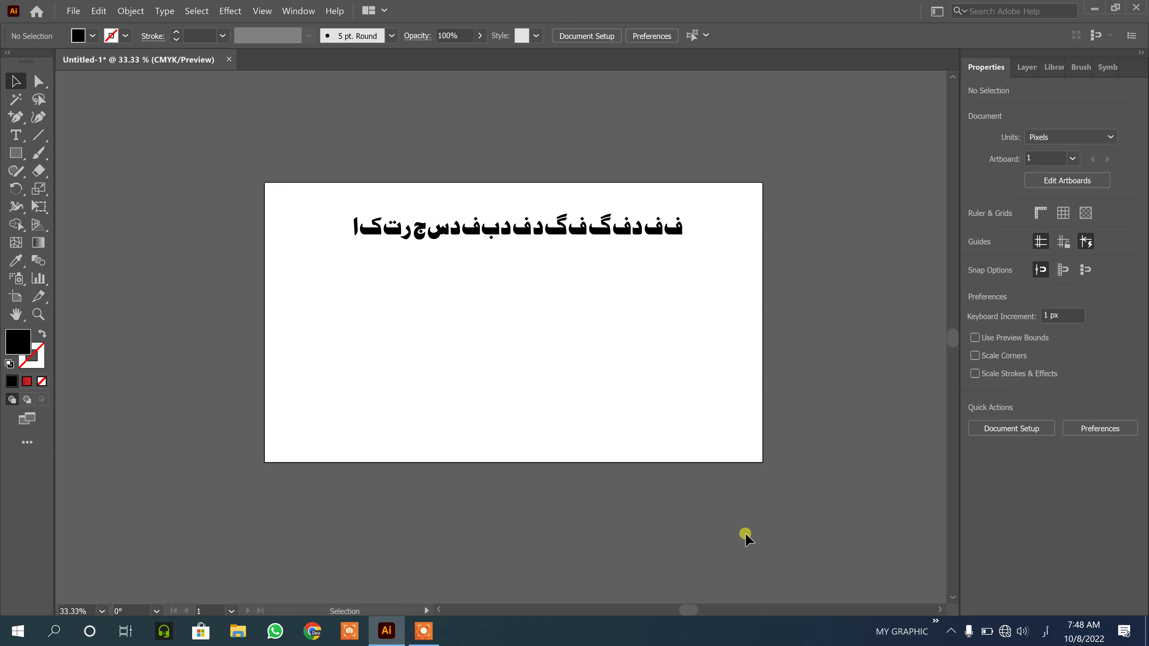
- Set the Paragraph panel's composer to Middle Eastern & South Asian Single-line Composer, then close the panel
key("ctrl")
key("ctrl+t")
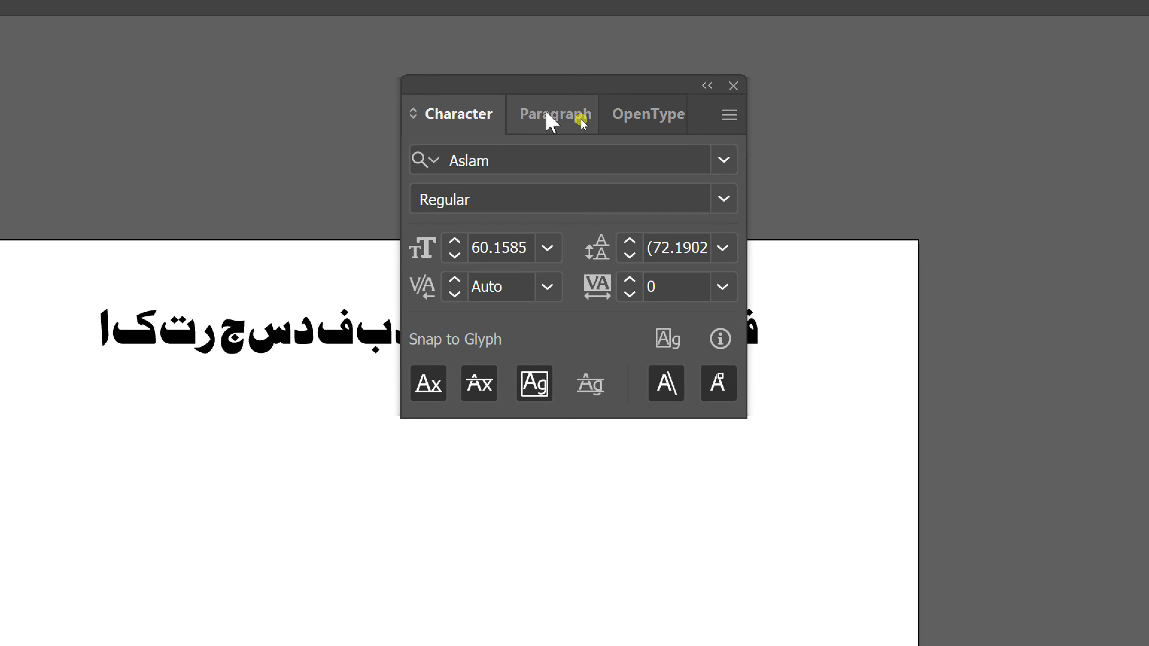
left_click(561, 125)
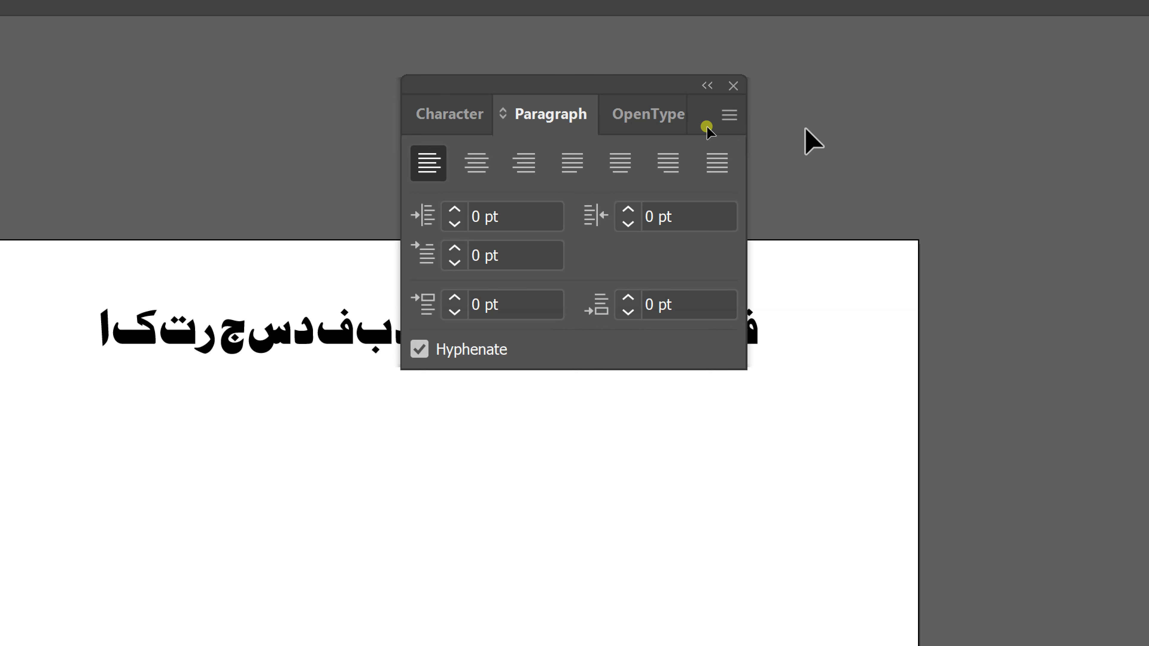
left_click(729, 115)
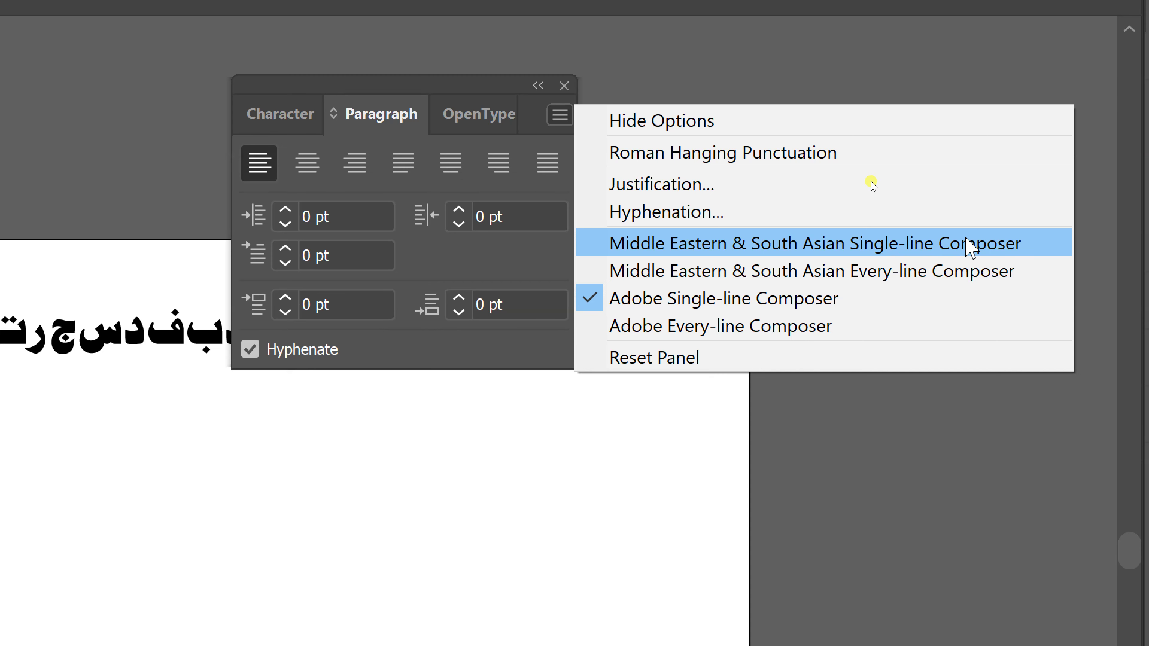
left_click(968, 248)
left_click(608, 185)
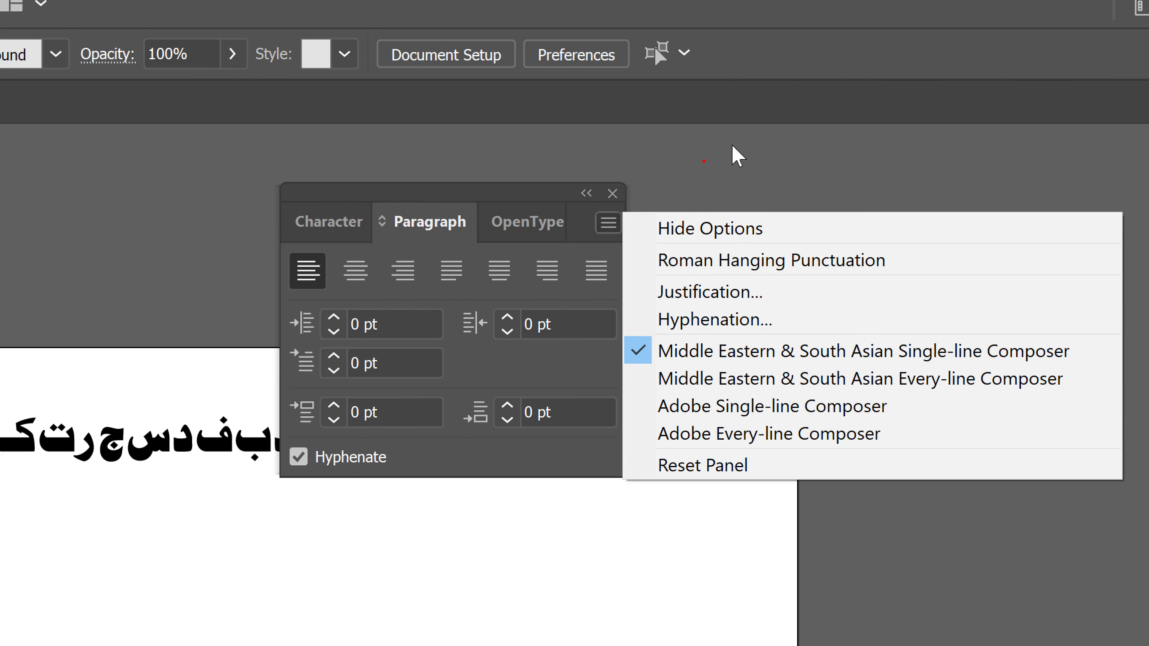
key("super")
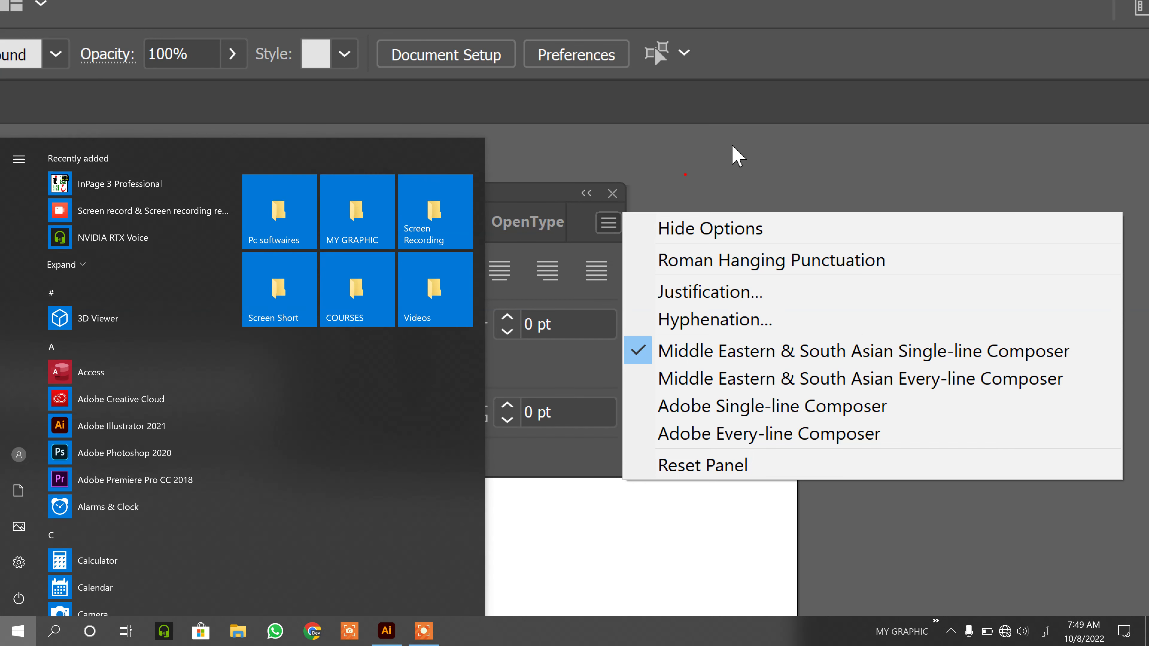
key("super")
left_click(646, 165)
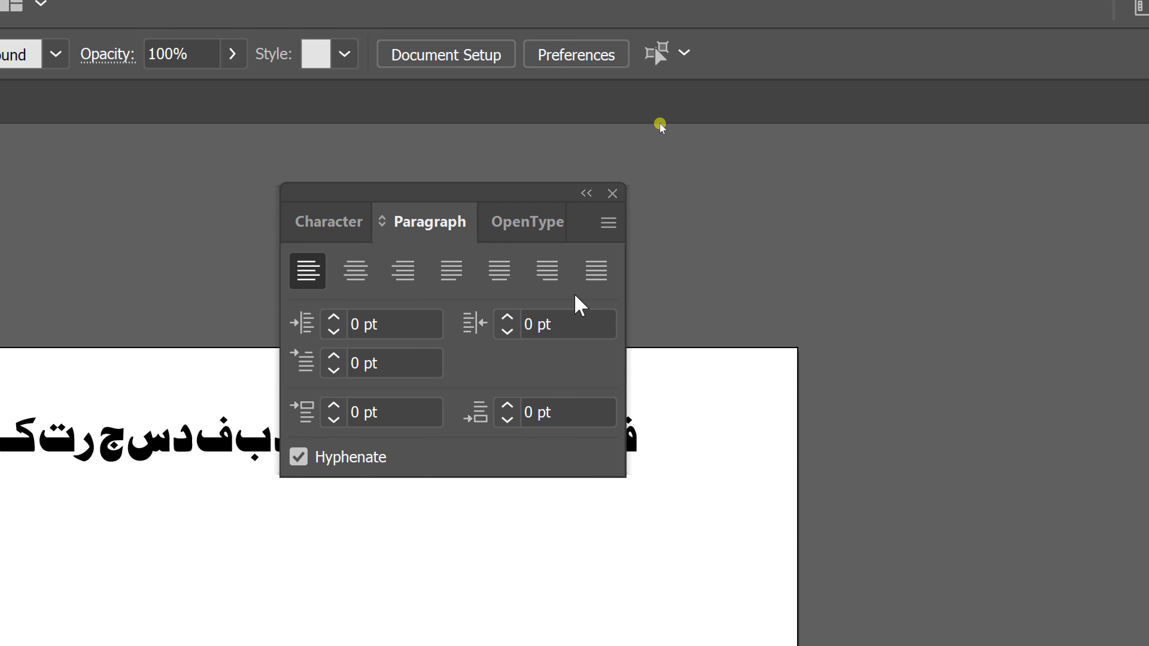
left_click(613, 193)
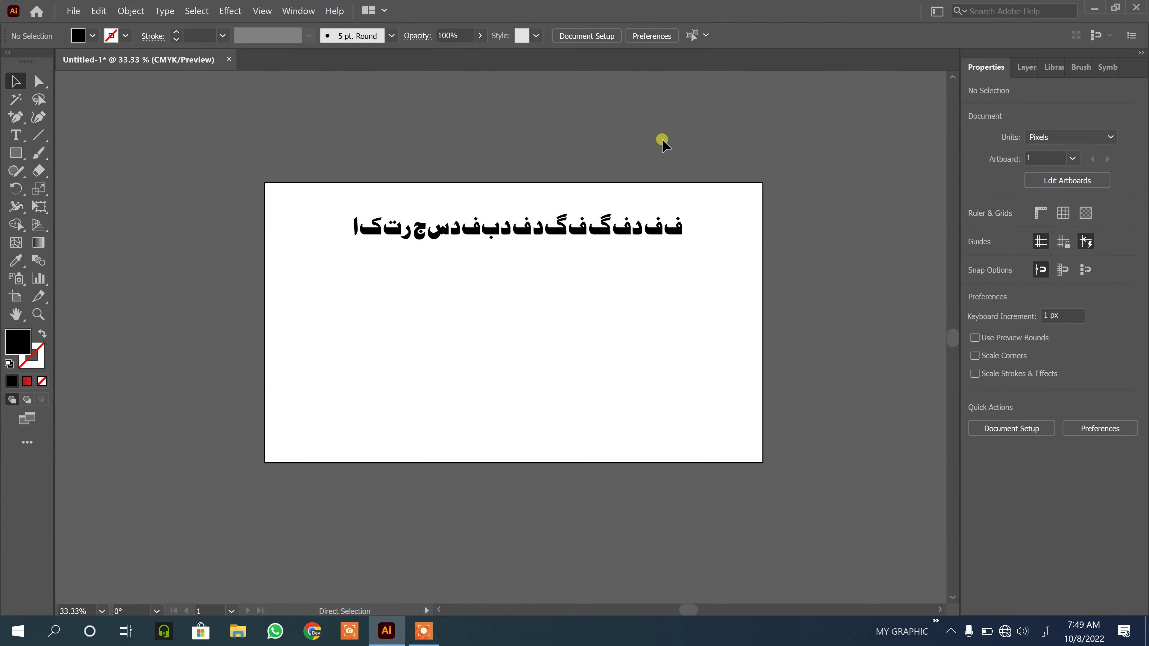
- With the Type tool, add a second Urdu line containing a person's name below the first
key("t")
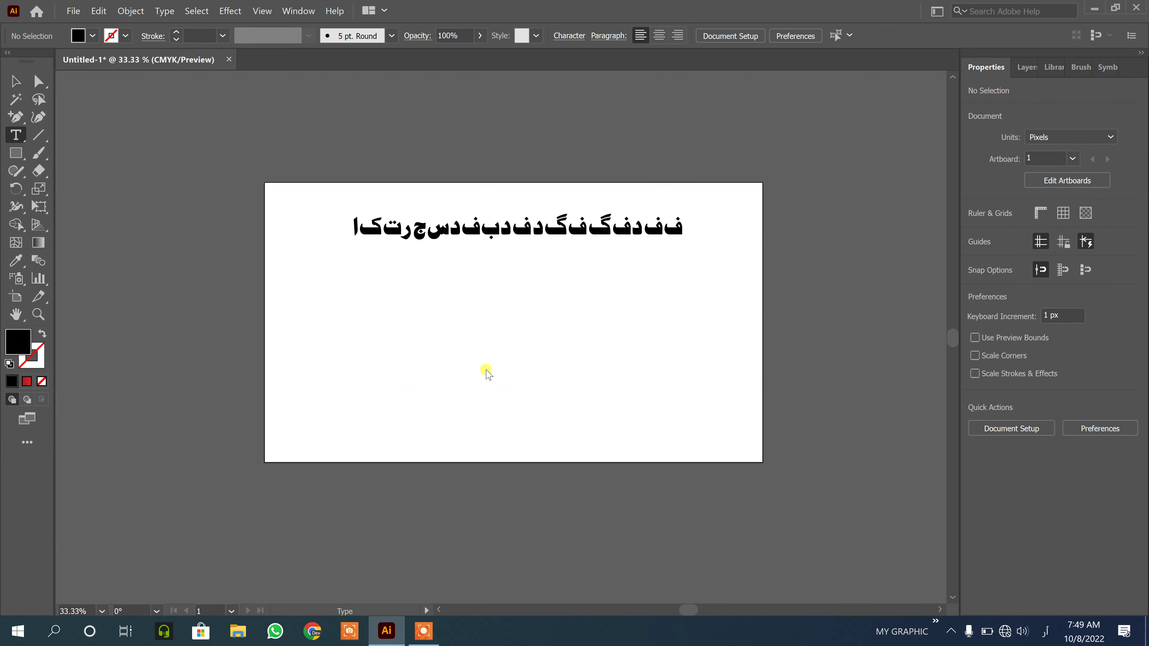
left_click(531, 346)
type("اختر حسین ")
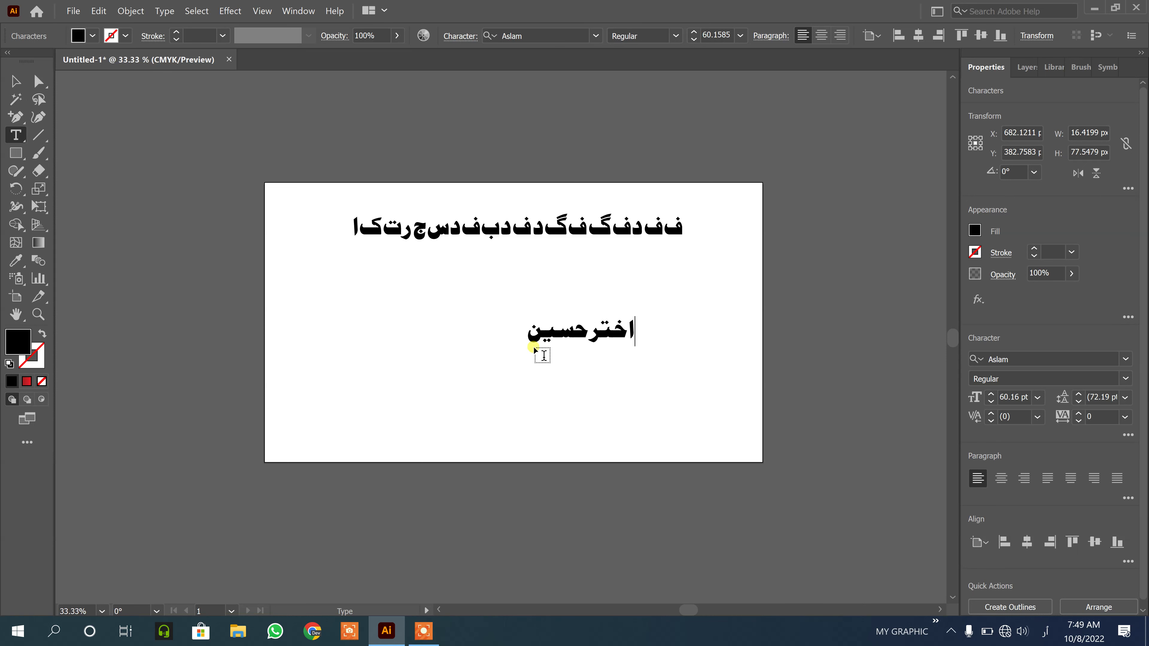
type("ٹیک ")
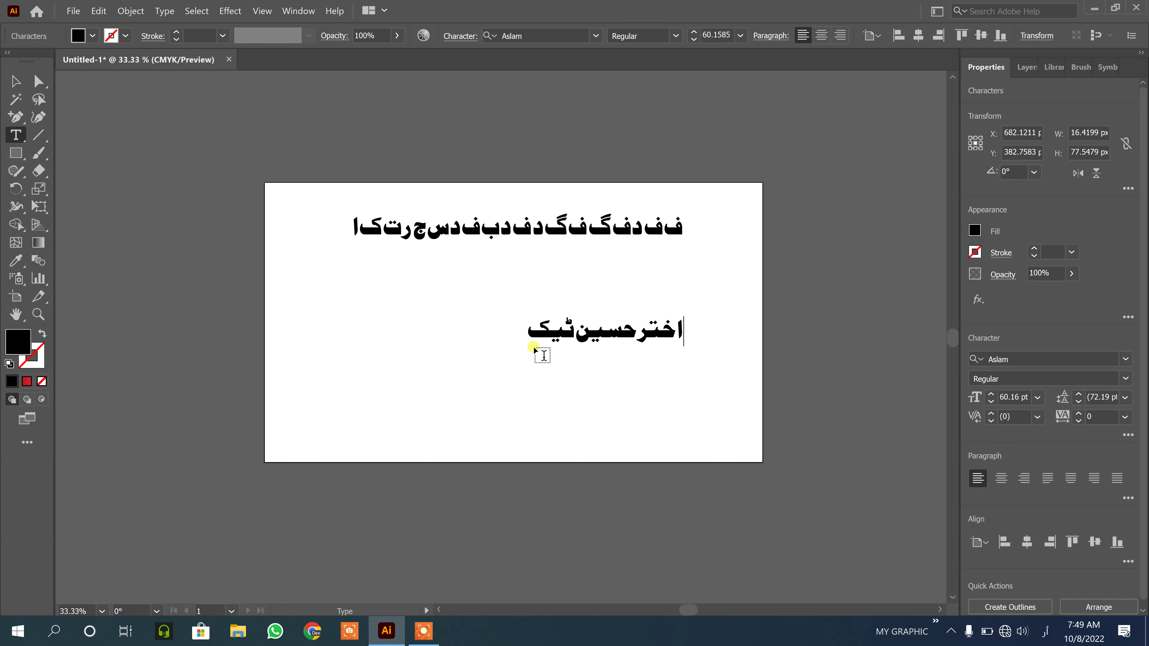
type("دیکھنے")
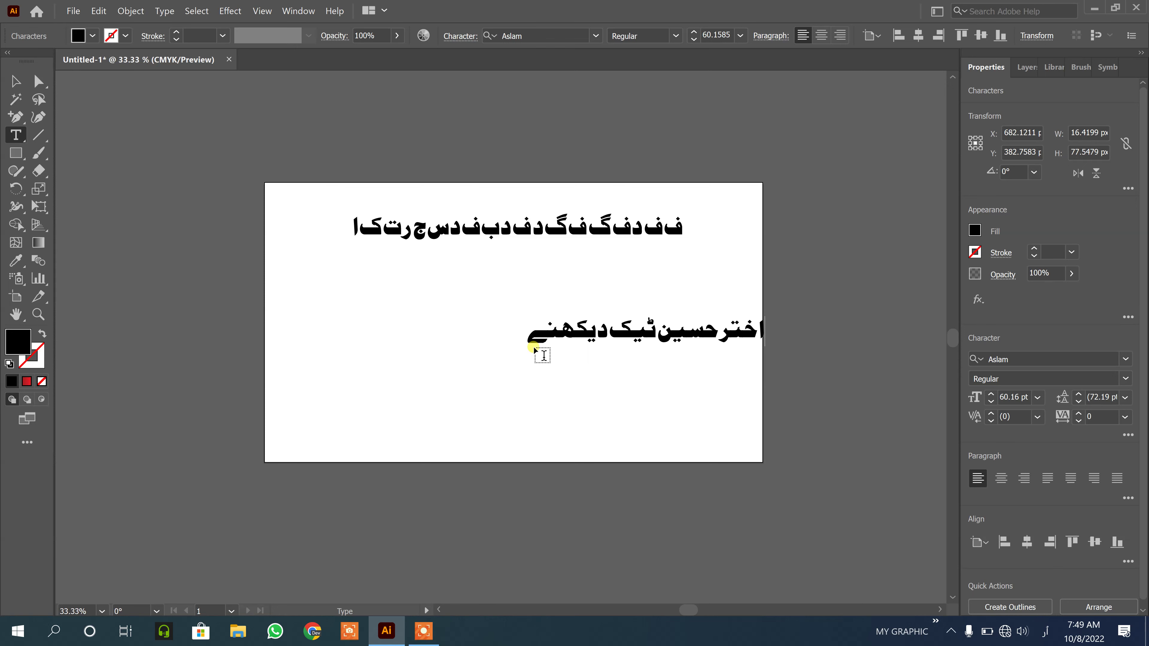